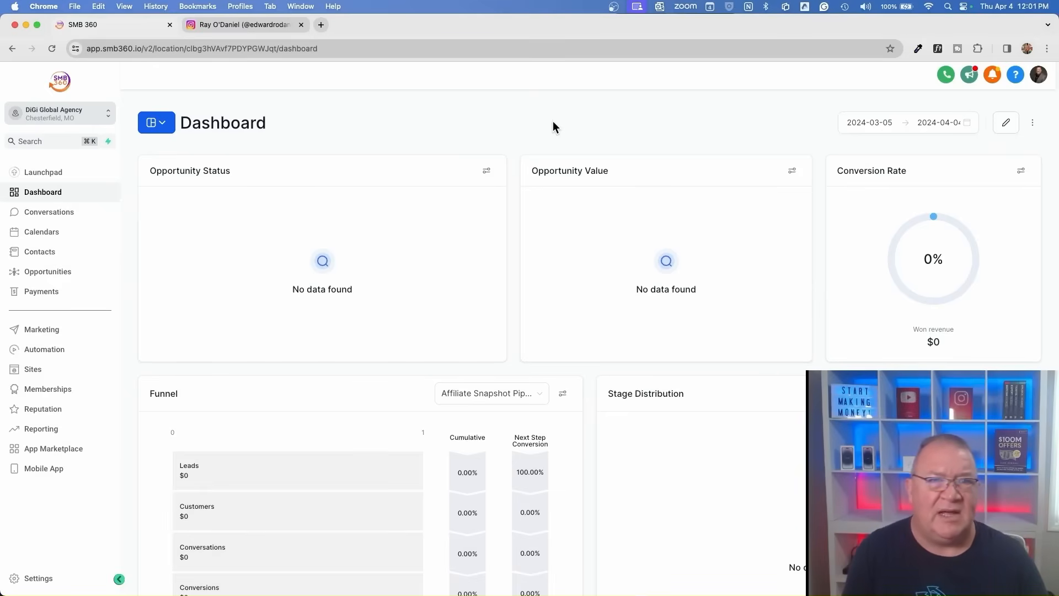
Step: Open the published Instagram SaaS Keyword workflow from the second page of the automation workflow list
click(38, 351)
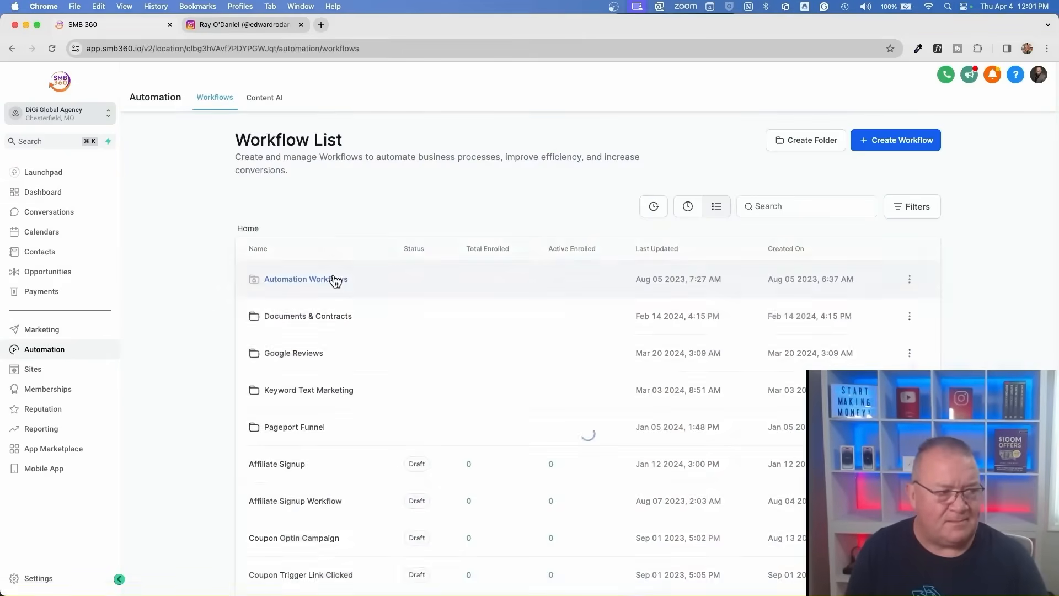
scroll(745, 416, down, 2)
click(911, 559)
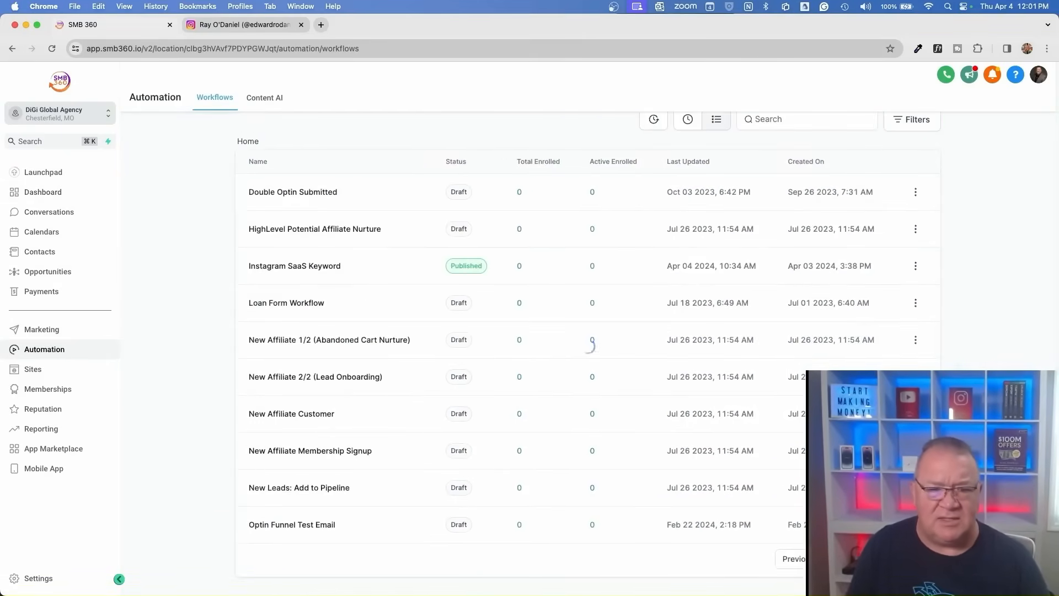
scroll(268, 267, up, 2)
scroll(268, 267, up, 2)
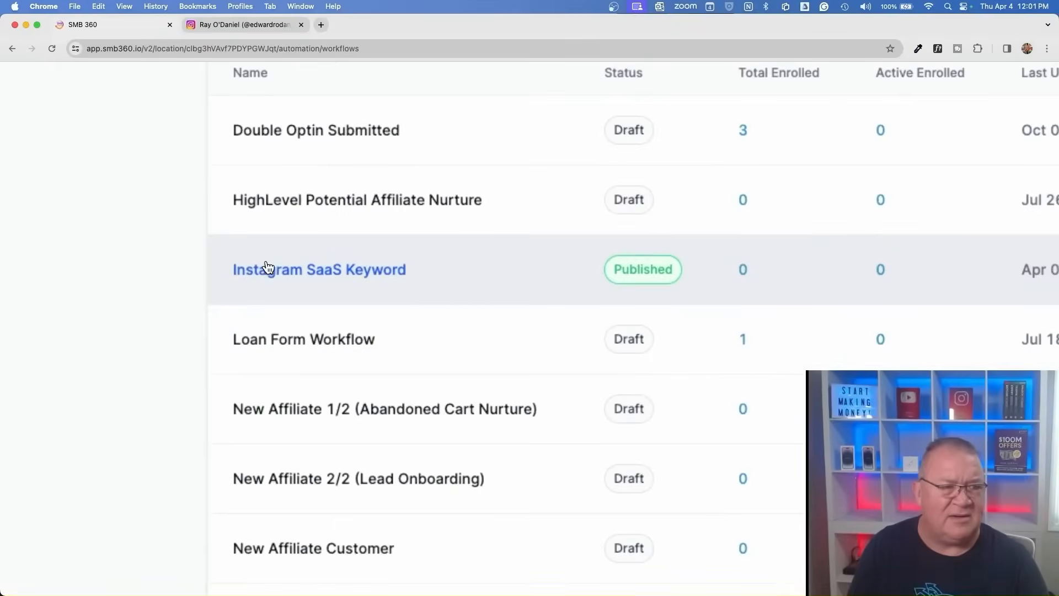
click(310, 280)
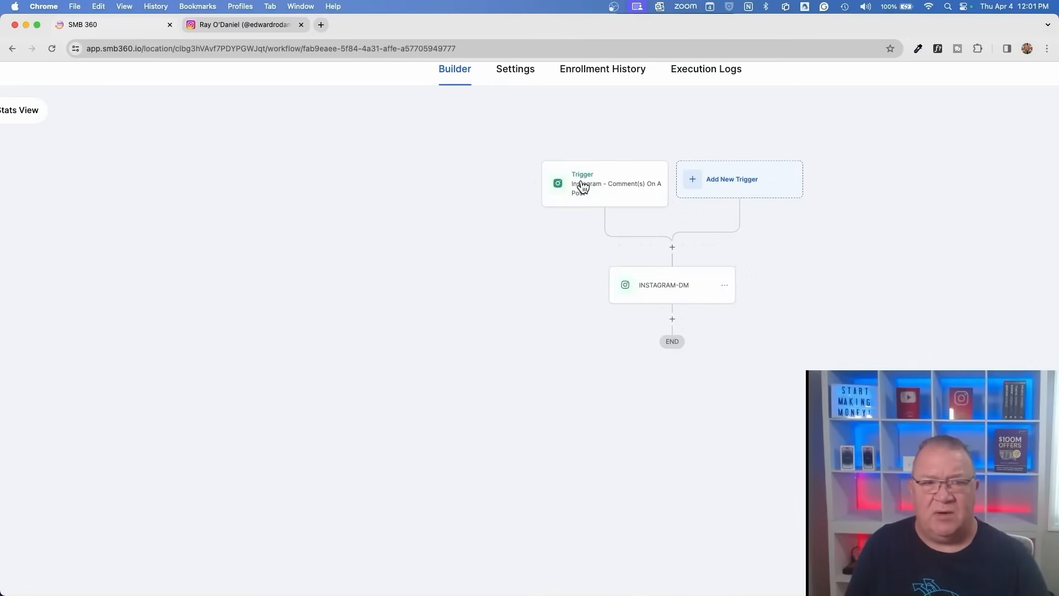
Step: Look through the available workflow triggers for the Facebook and Instagram post comment events, and close the list without adding one
click(721, 183)
scroll(887, 279, down, 20)
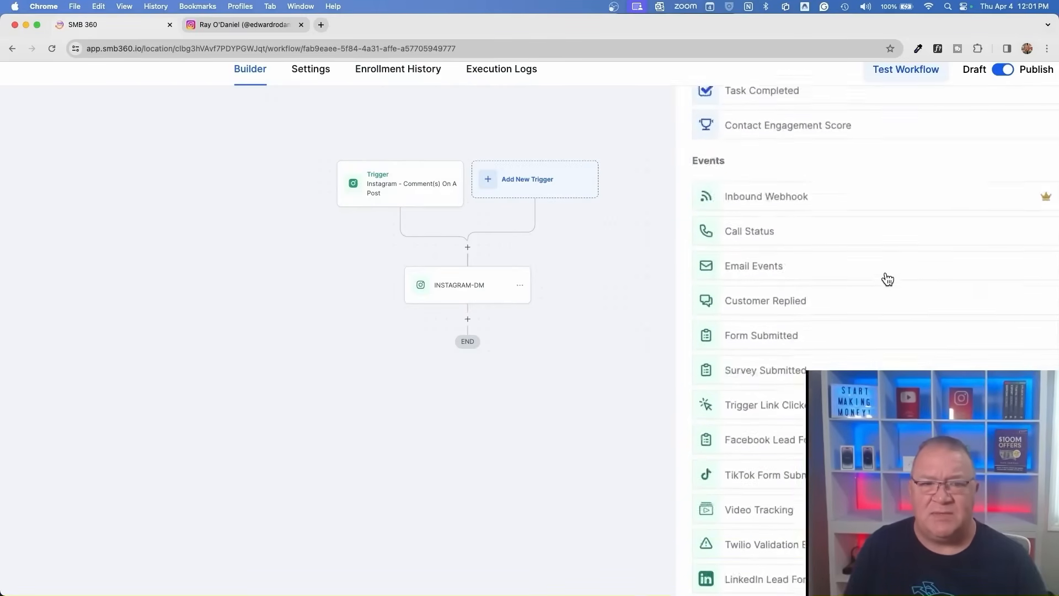
scroll(888, 279, down, 3)
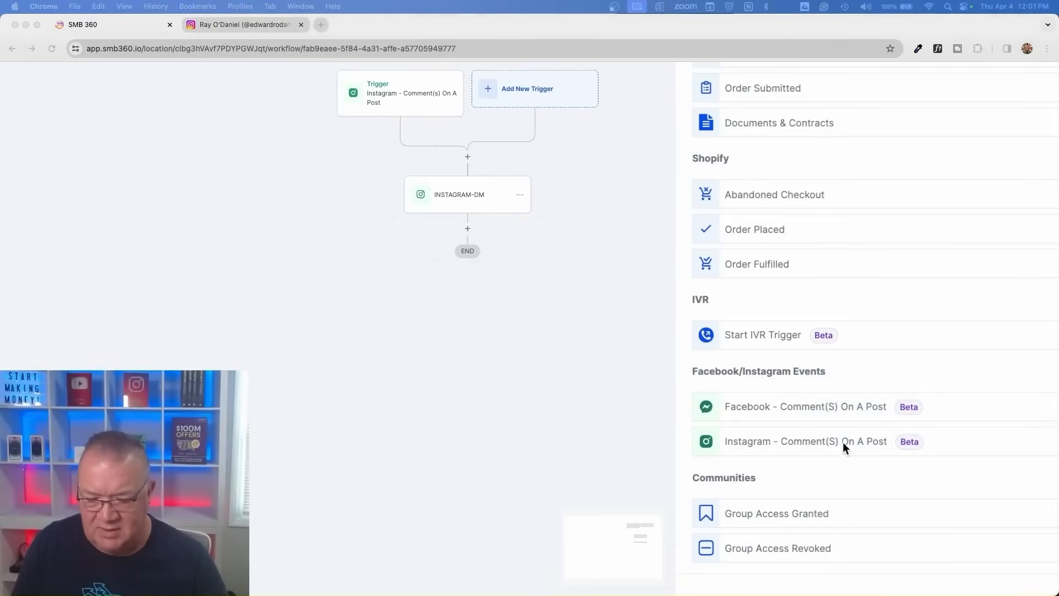
click(858, 358)
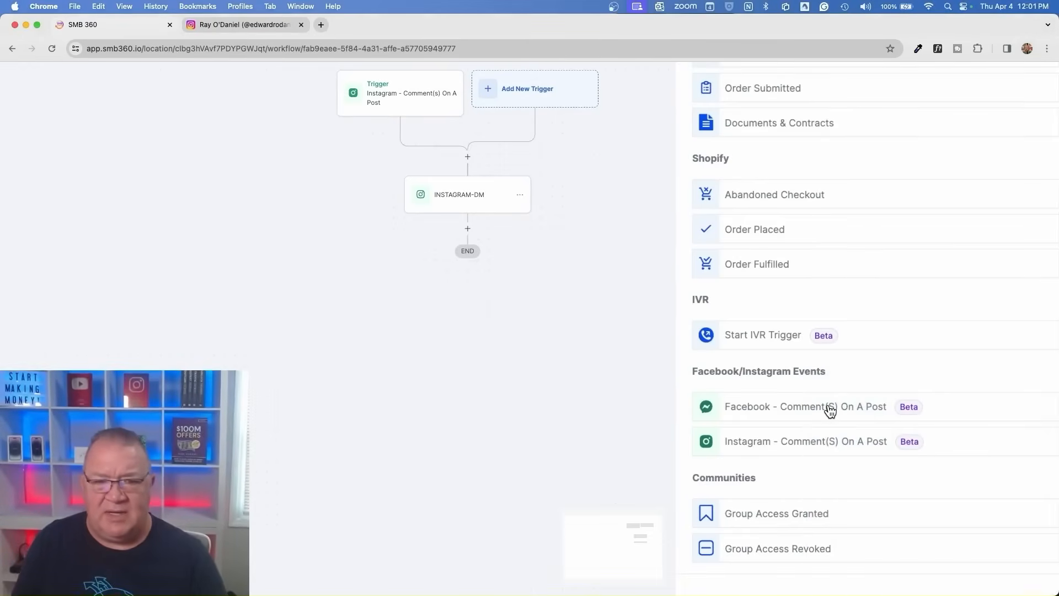
scroll(831, 412, up, 5)
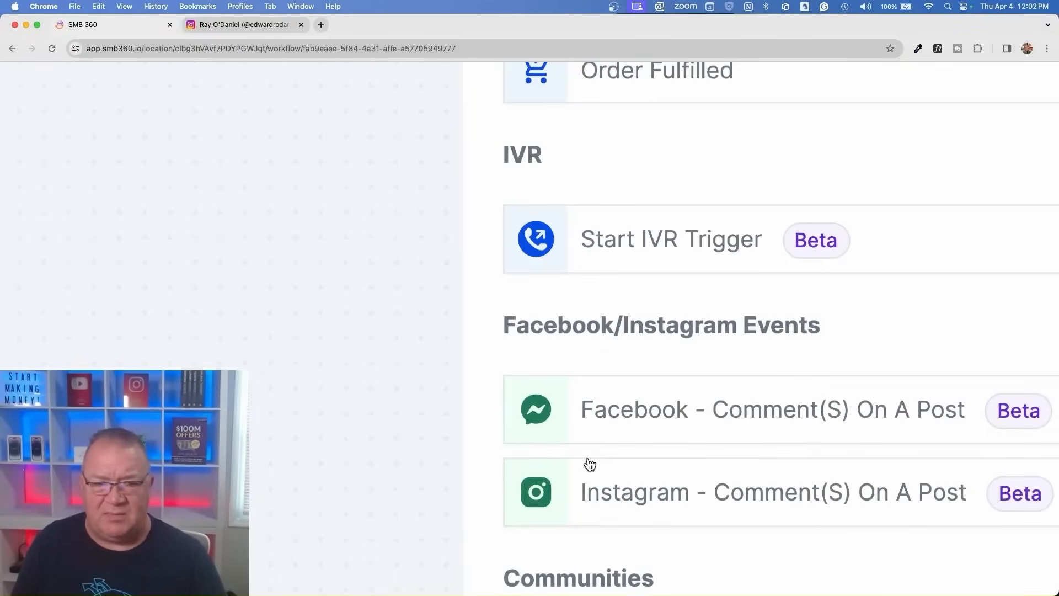
scroll(591, 465, right, 2)
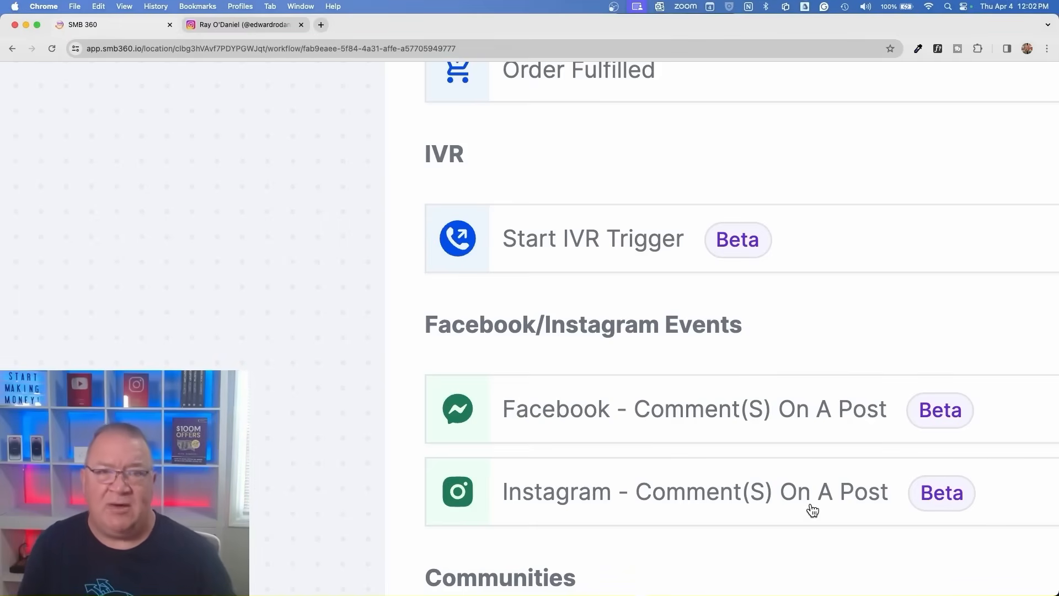
scroll(813, 511, down, 5)
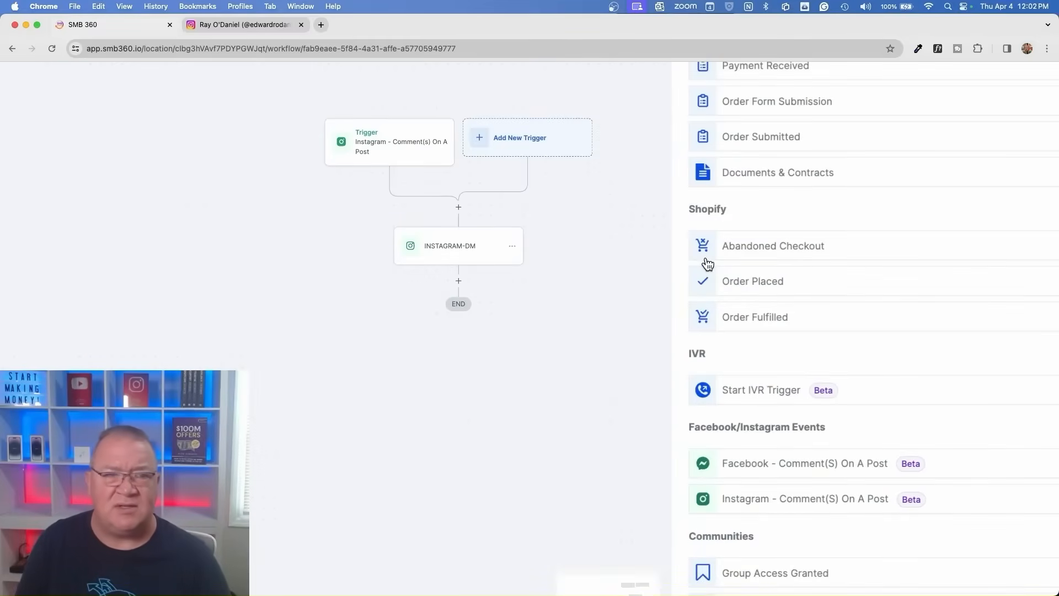
scroll(601, 270, up, 5)
scroll(601, 269, up, 1)
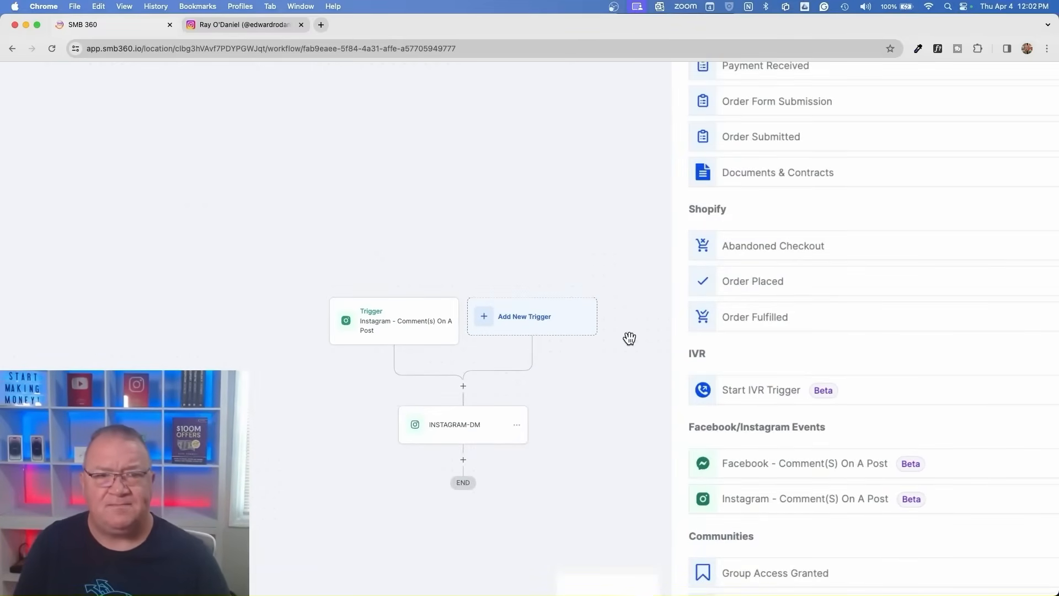
scroll(816, 324, up, 15)
scroll(905, 122, up, 10)
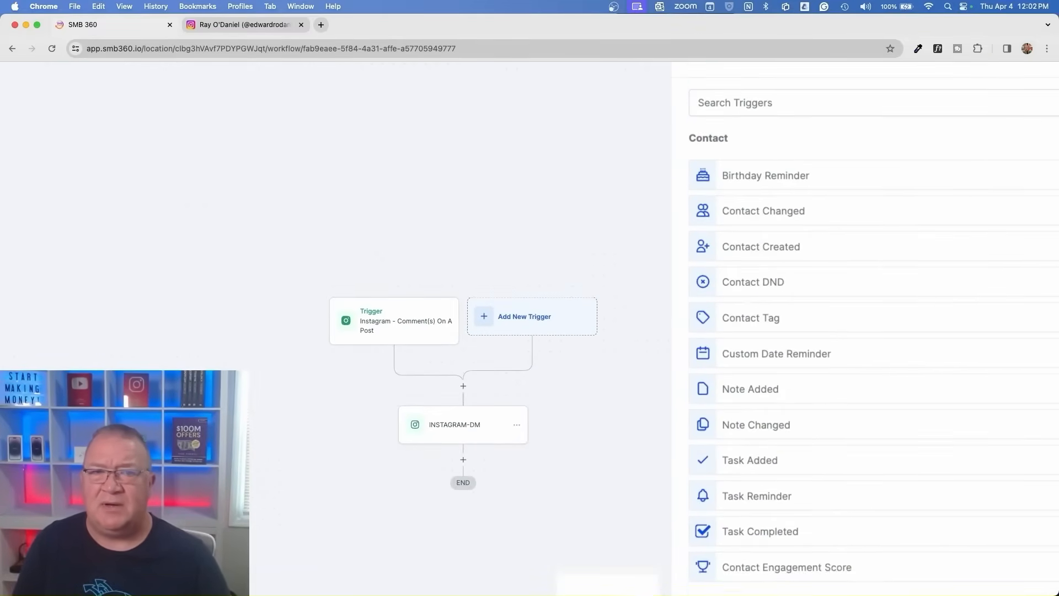
scroll(901, 154, up, 3)
click(1050, 77)
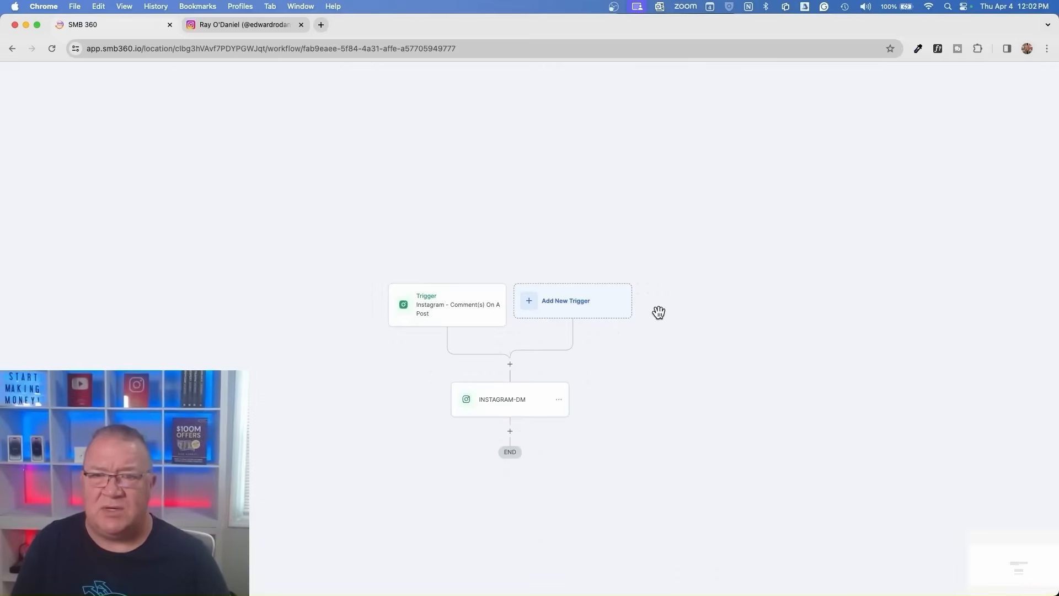
Step: Open the existing Instagram comment trigger and review its page, post type and phrase filters
click(433, 302)
scroll(766, 315, up, 1)
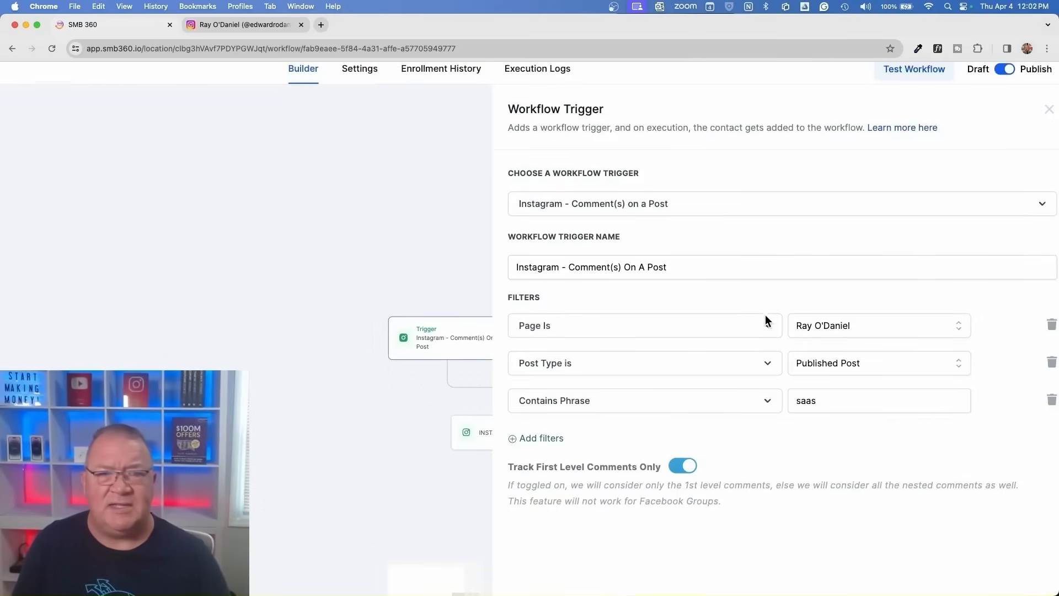
scroll(766, 315, down, 1)
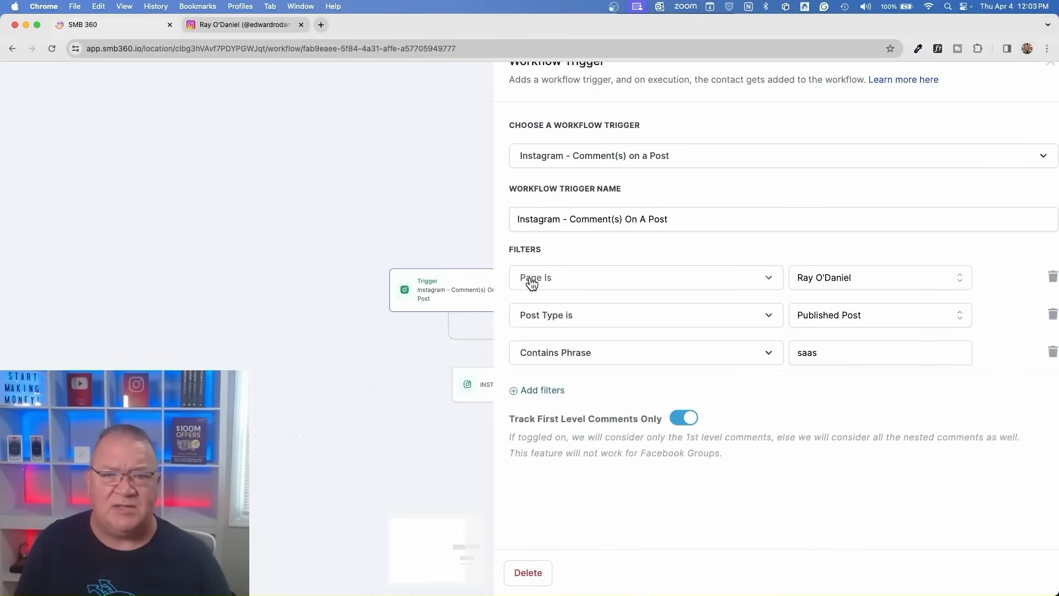
click(860, 281)
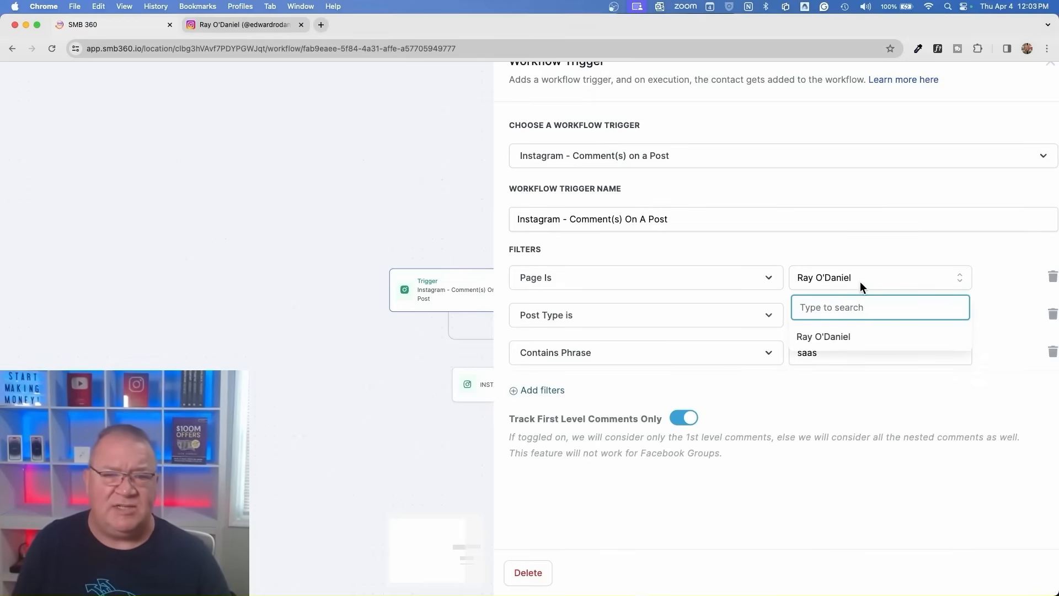
click(847, 249)
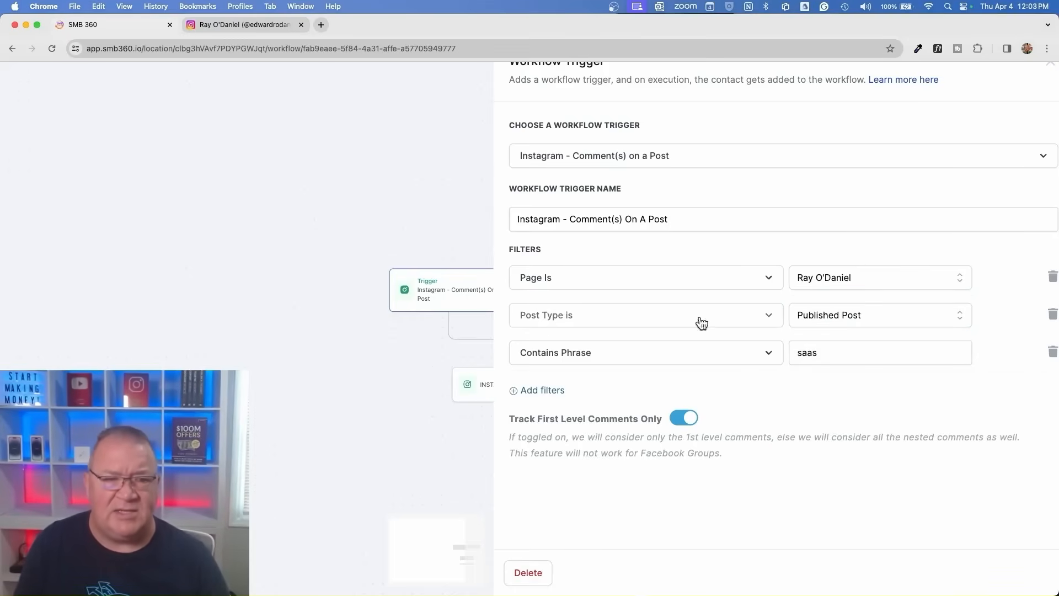
click(856, 318)
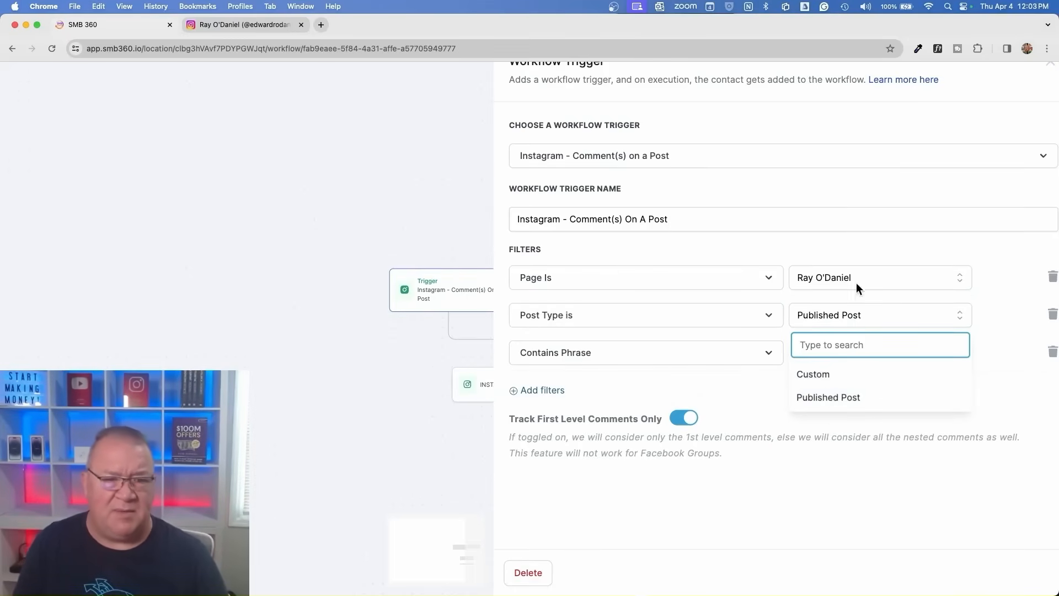
click(1008, 305)
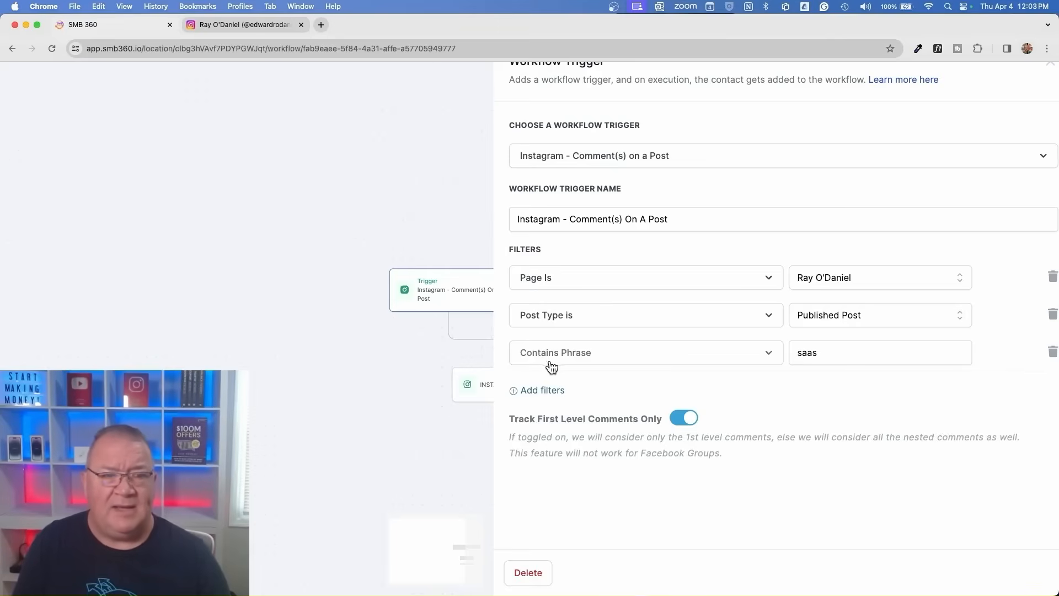
double_click(825, 352)
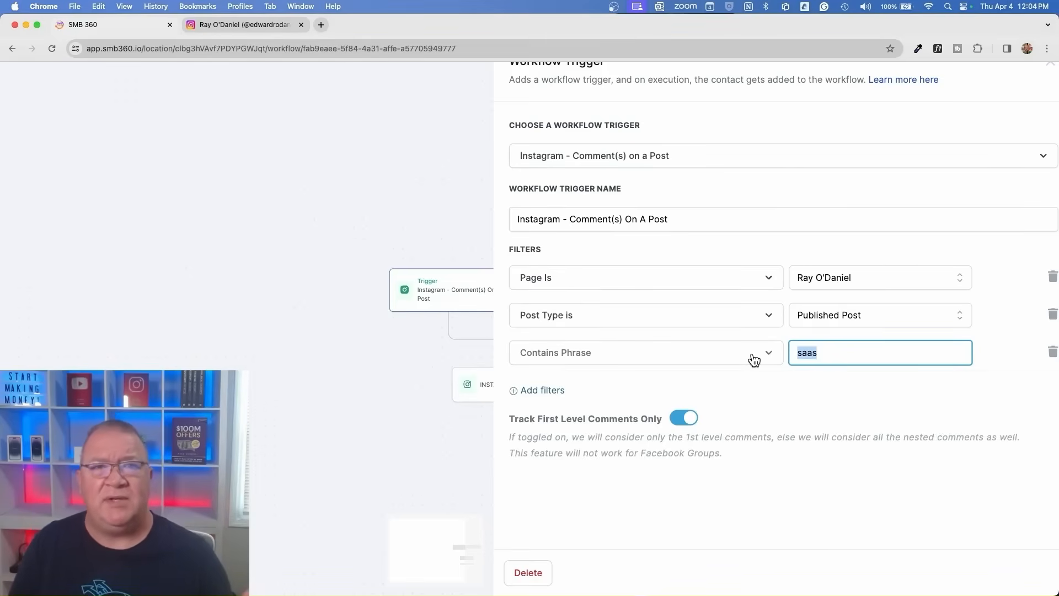
Step: Switch to Instagram to read the post's caption with the comment keyword, and return to the workflow trigger in SMB 360
click(227, 24)
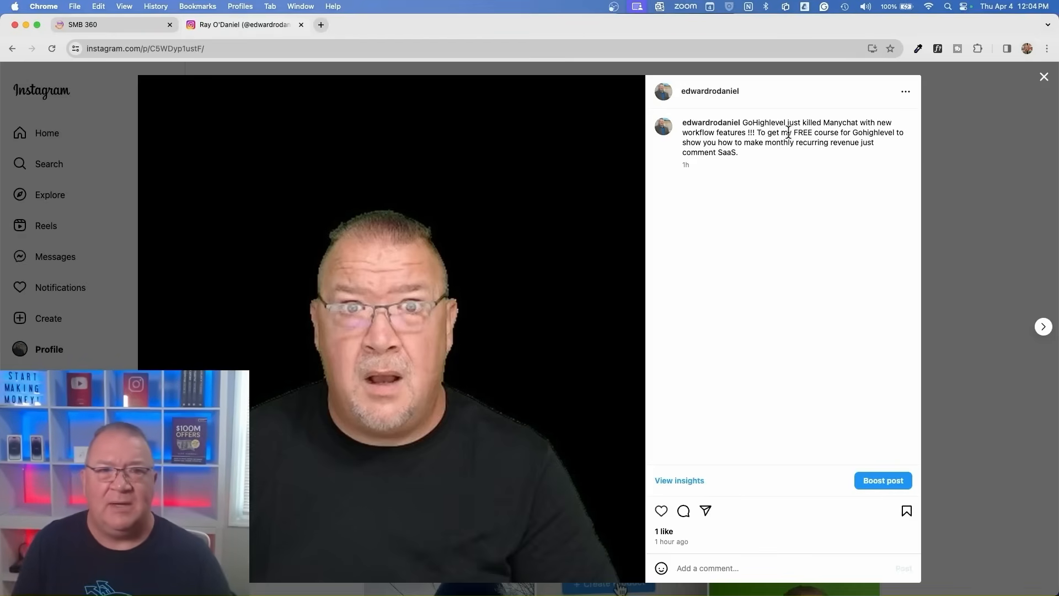
scroll(789, 132, up, 5)
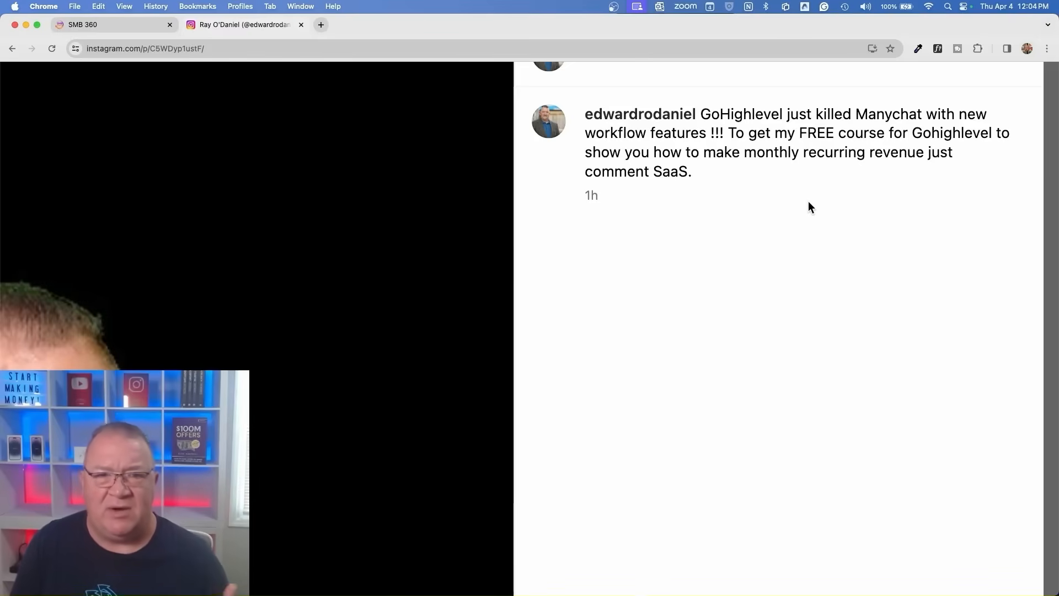
scroll(809, 202, down, 5)
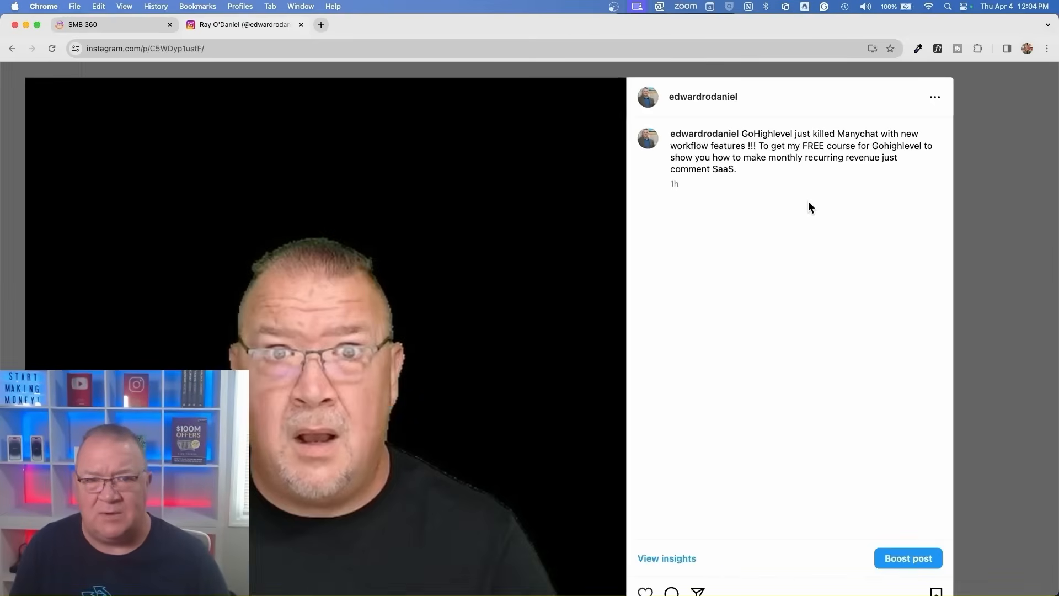
scroll(809, 206, down, 3)
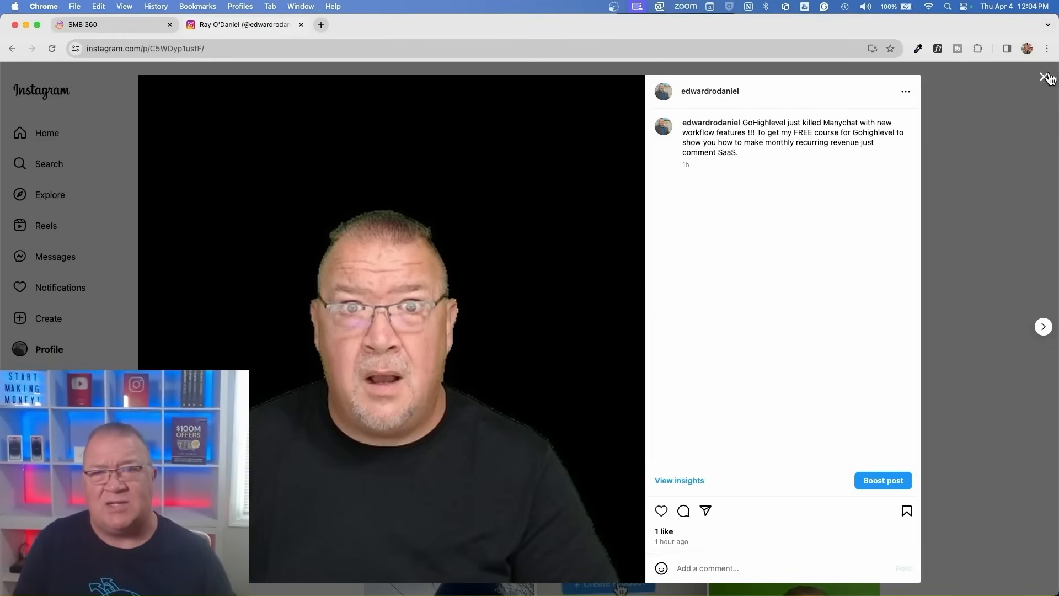
click(124, 24)
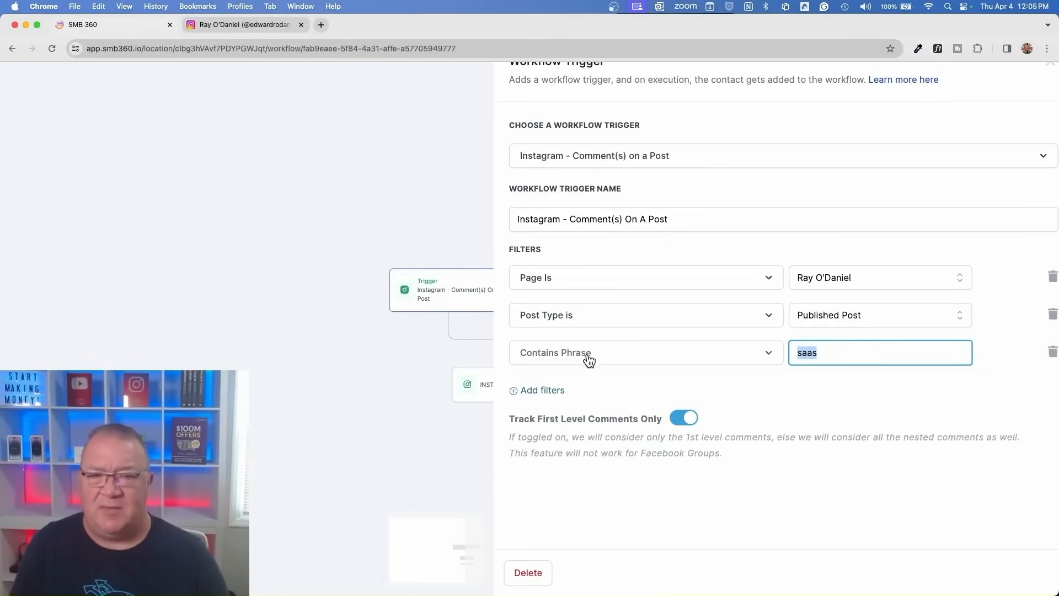
Step: Try adding a Post is filter for the 04-Apr-2024 post "GoHighlevel just killed Manychat with new workflow..." and delete that filter again
click(828, 356)
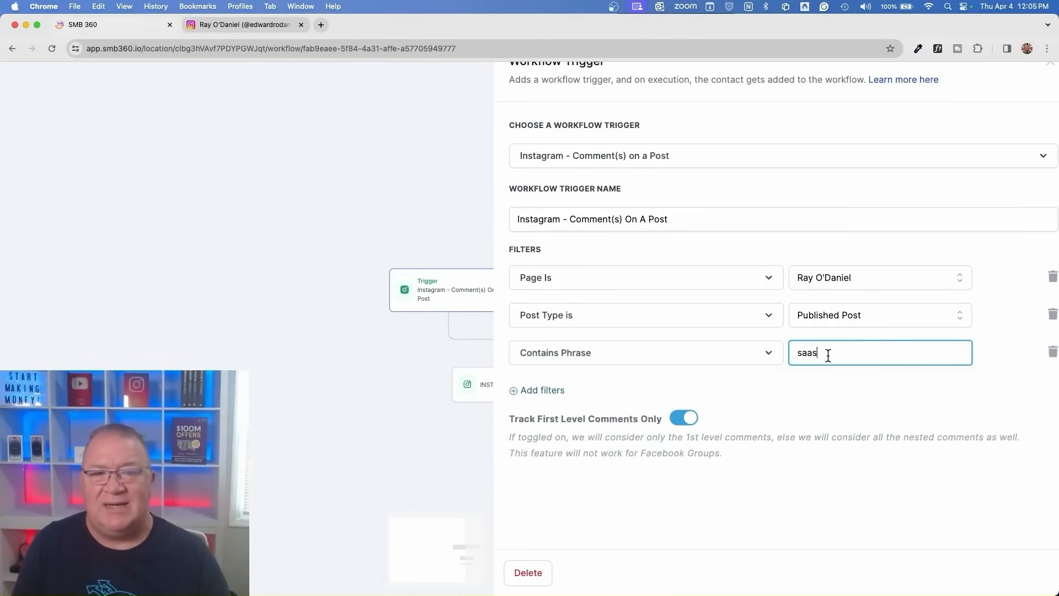
click(548, 394)
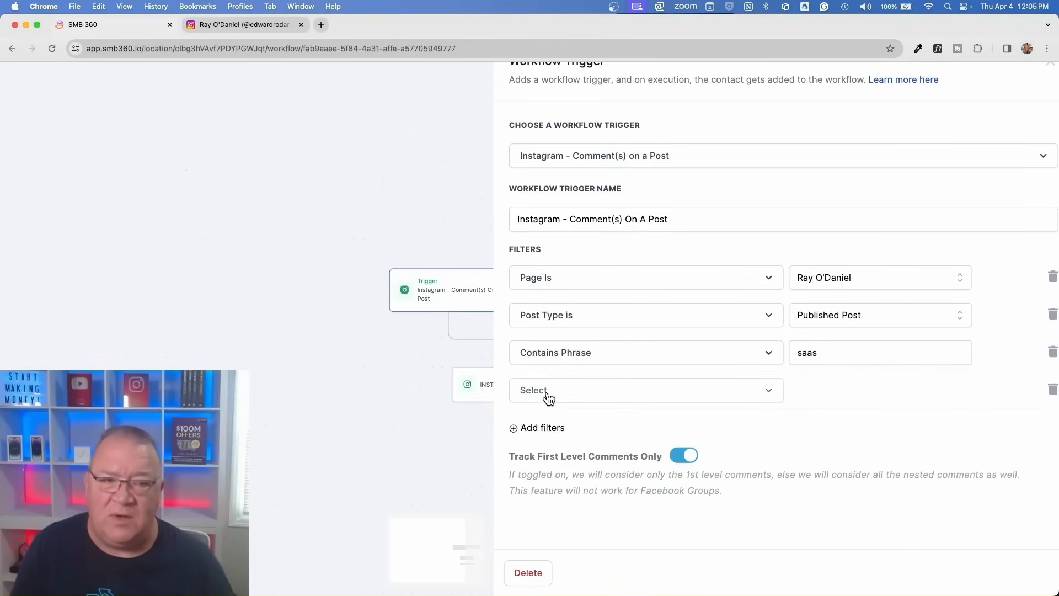
click(544, 396)
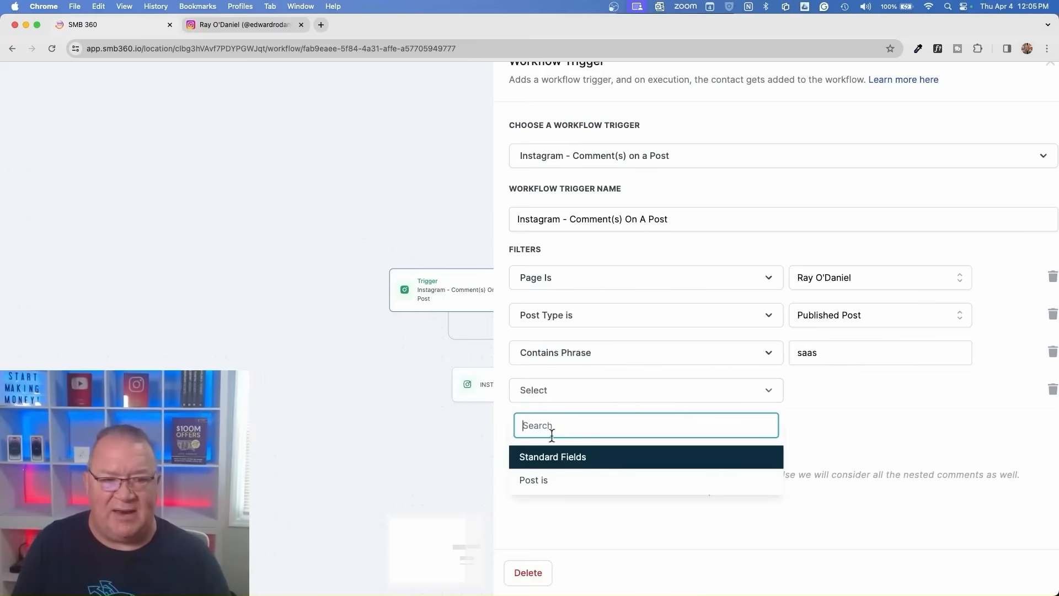
click(533, 481)
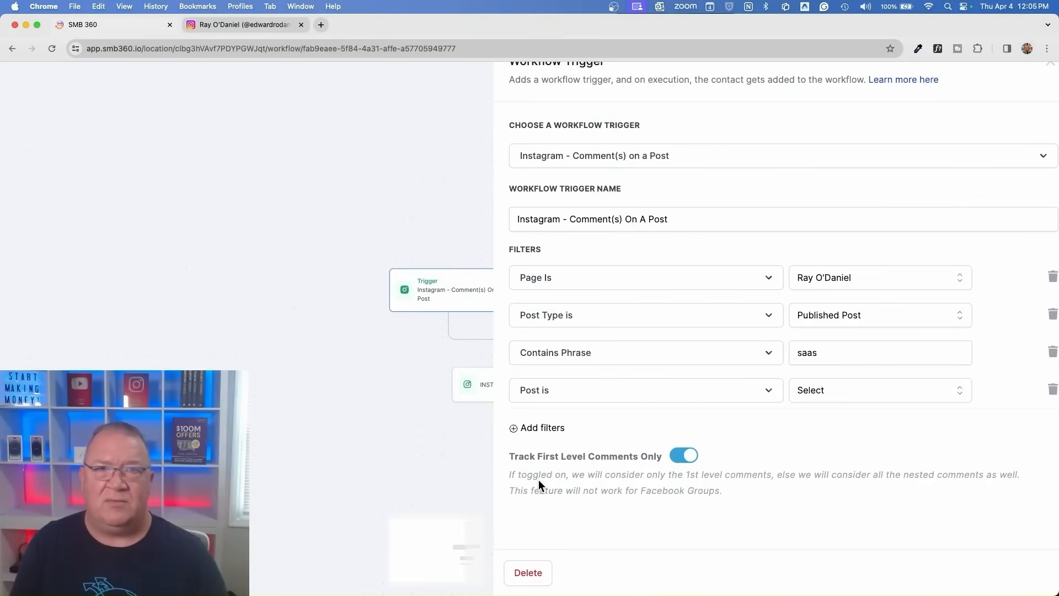
click(836, 389)
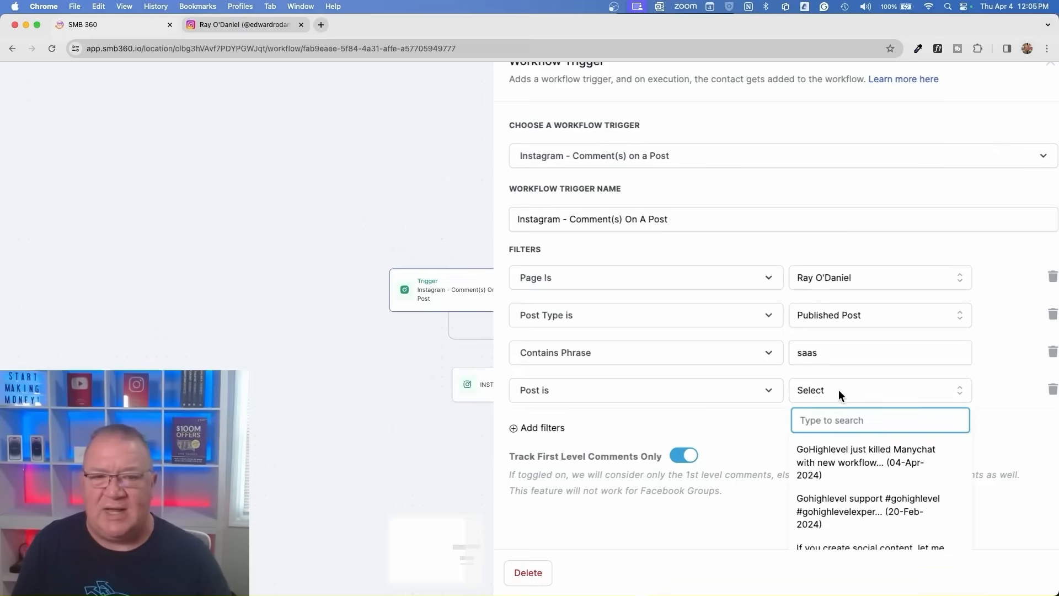
click(836, 466)
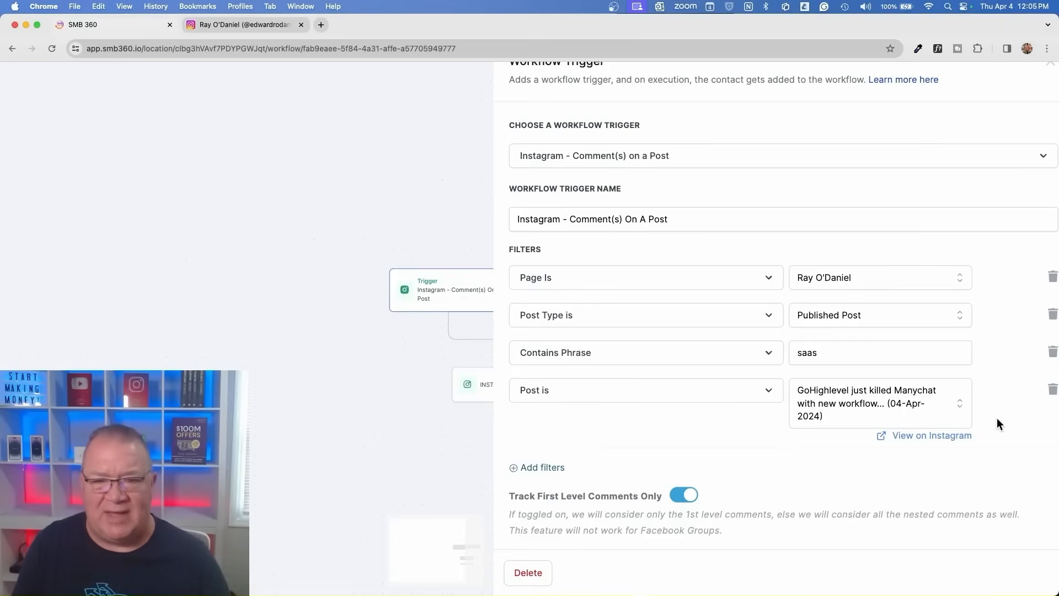
click(1053, 390)
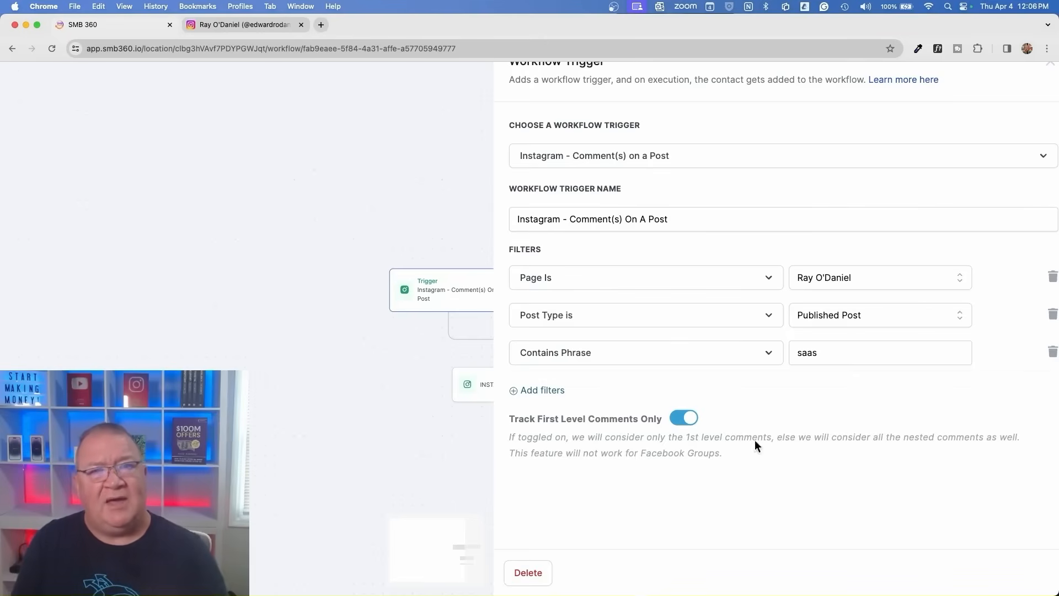
Step: Examine the Track First Level Comments Only option and close the trigger settings
scroll(587, 449, up, 5)
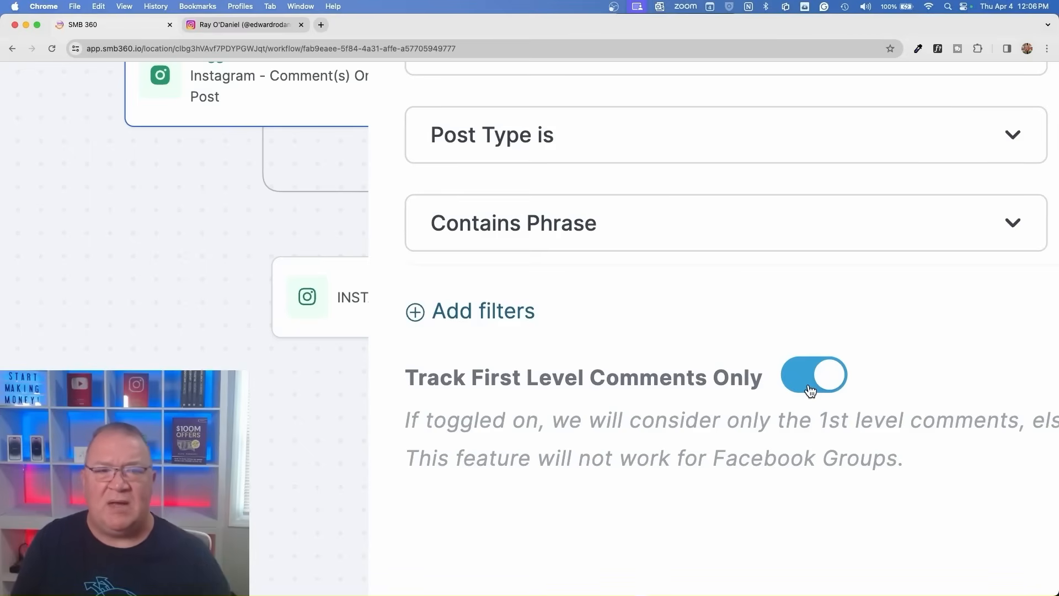
scroll(810, 390, down, 5)
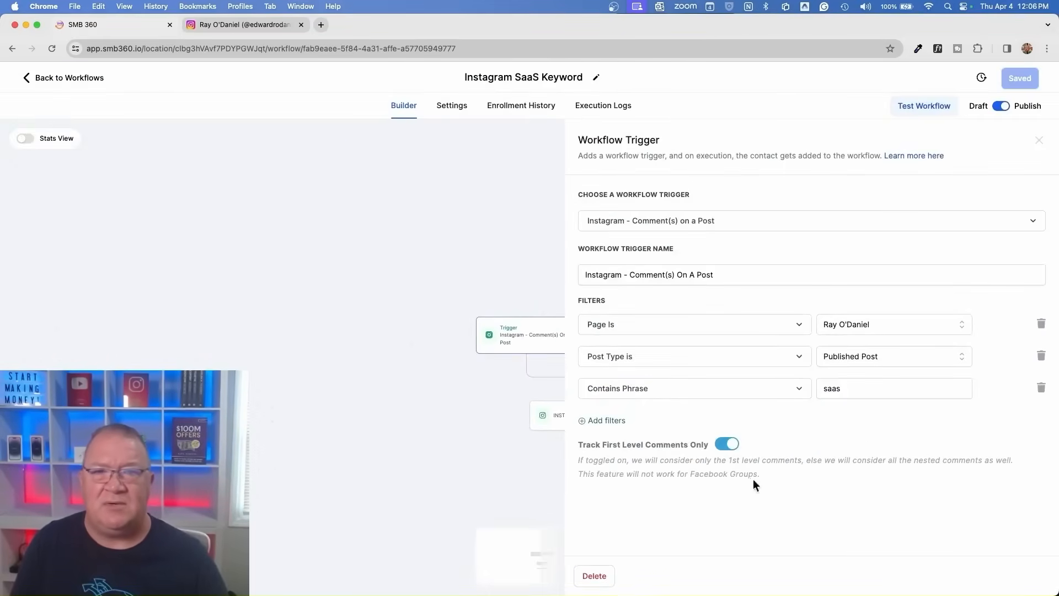
click(1040, 140)
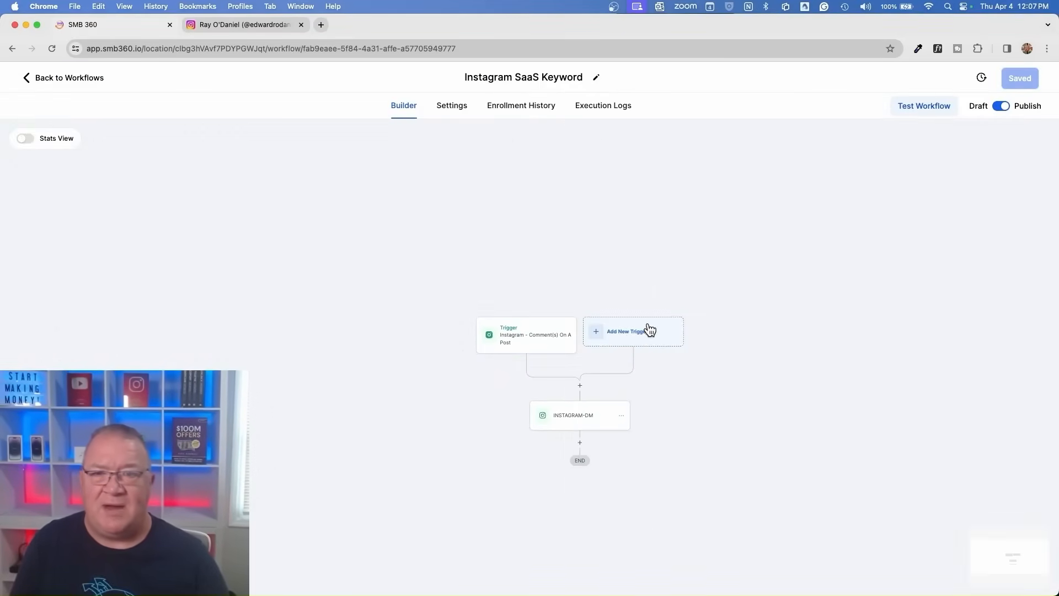
Step: Open the INSTAGRAM-DM action, read its message with the SaaS Jumpstart signup link, and close the action settings
scroll(587, 348, up, 5)
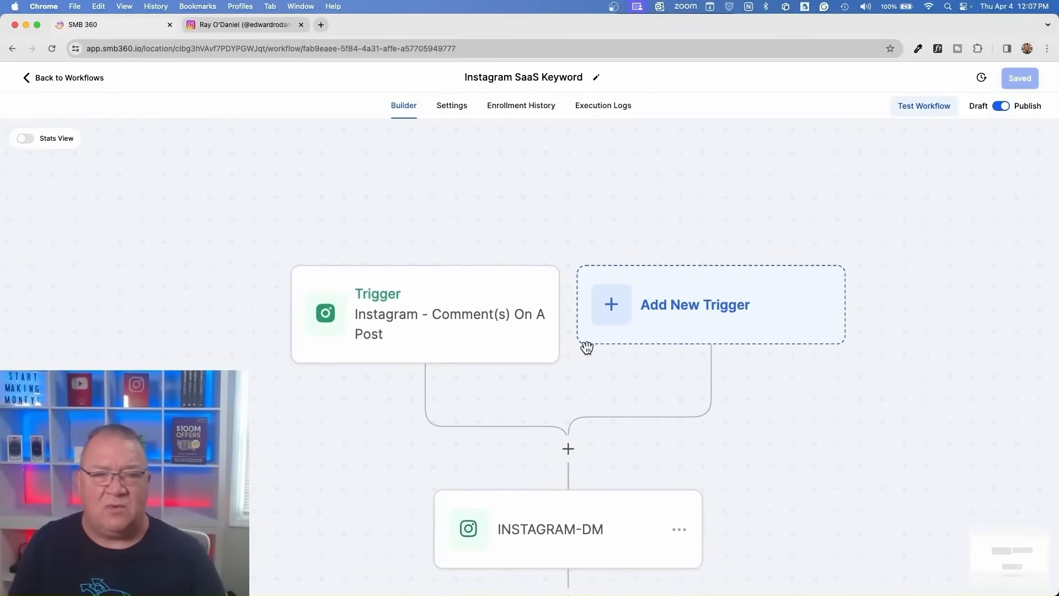
scroll(587, 348, down, 3)
click(530, 465)
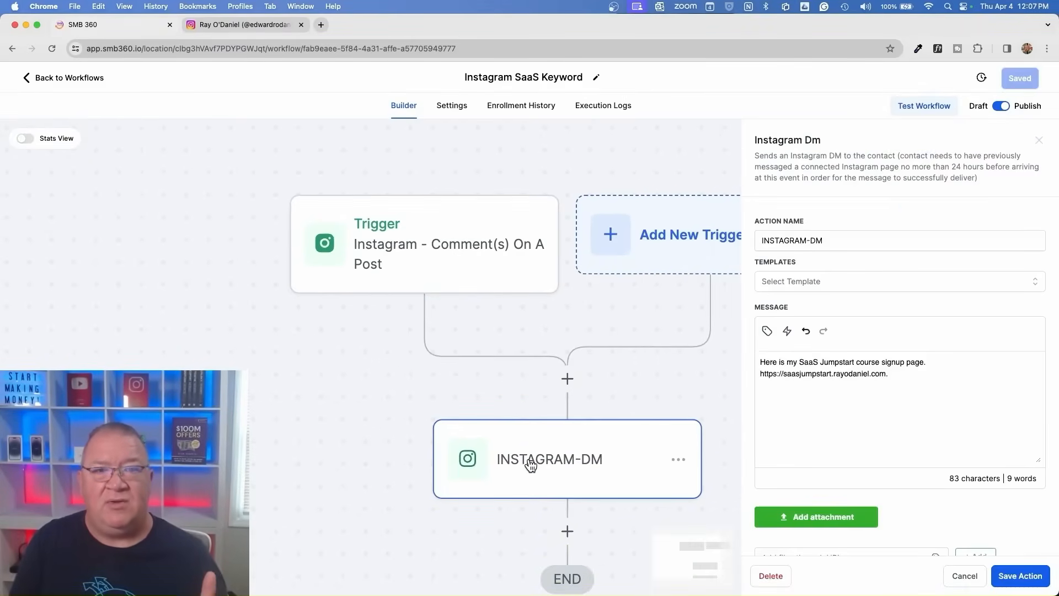
scroll(840, 395, up, 5)
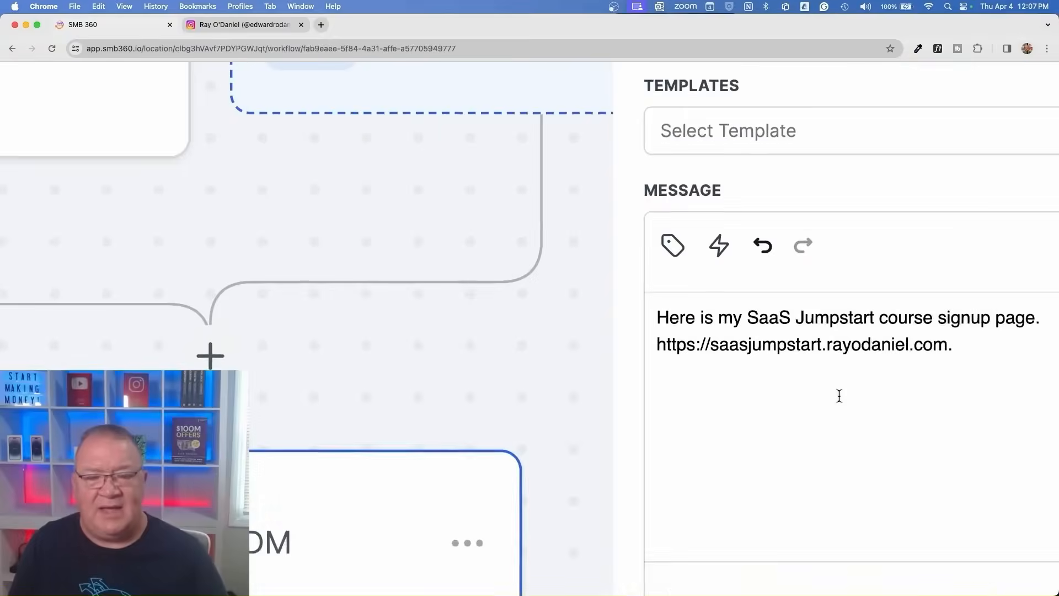
scroll(844, 396, right, 4)
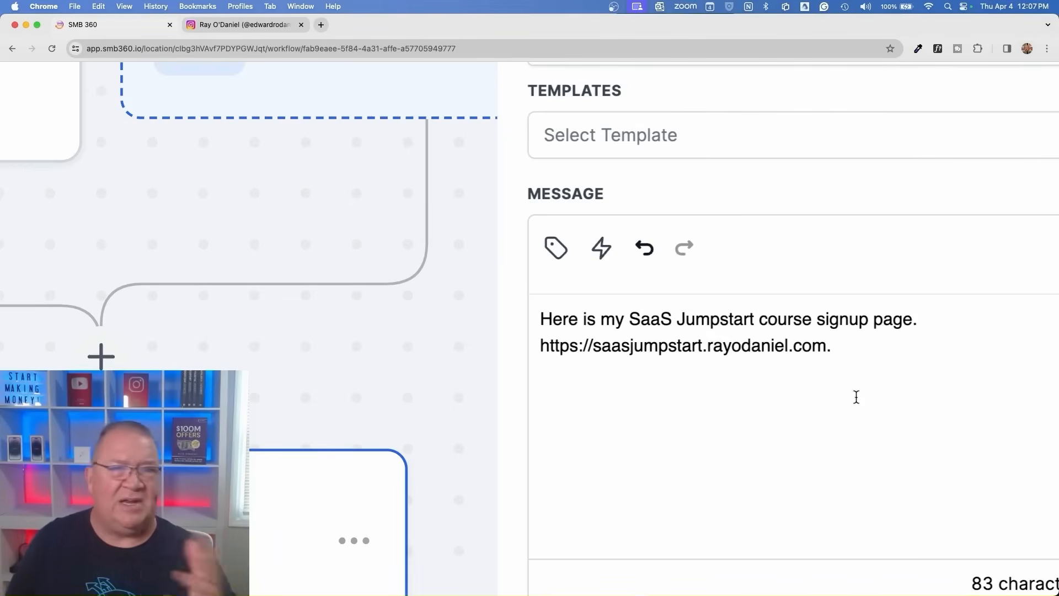
scroll(856, 397, down, 5)
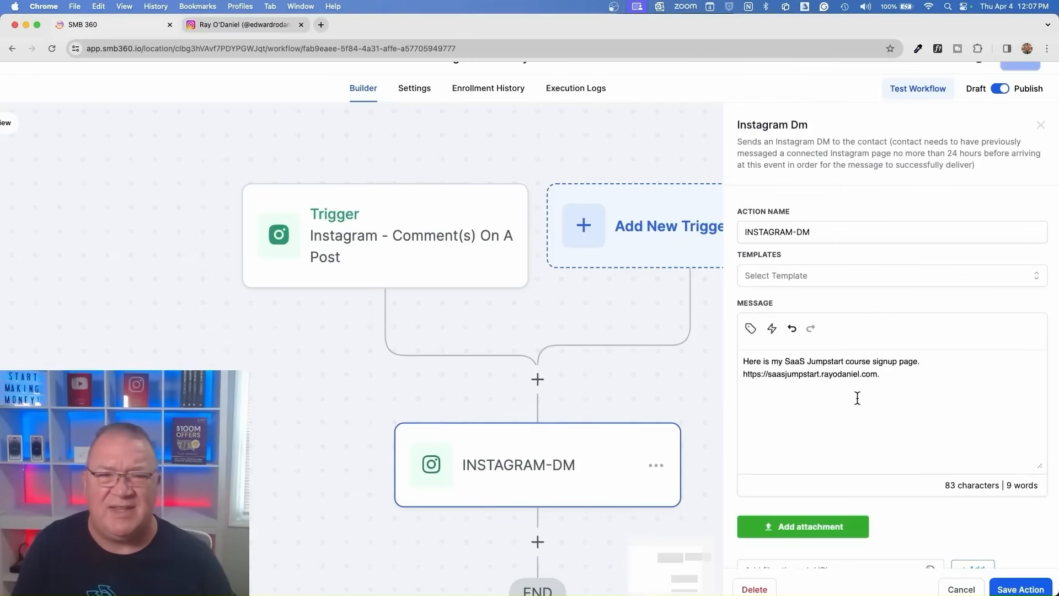
click(1042, 125)
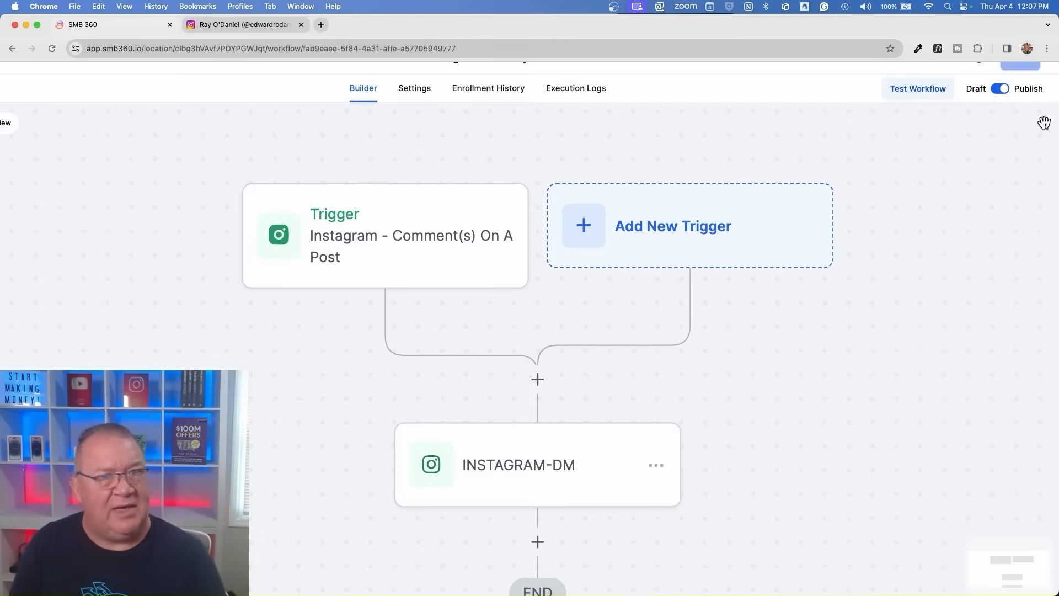
scroll(754, 333, down, 10)
scroll(755, 334, up, 9)
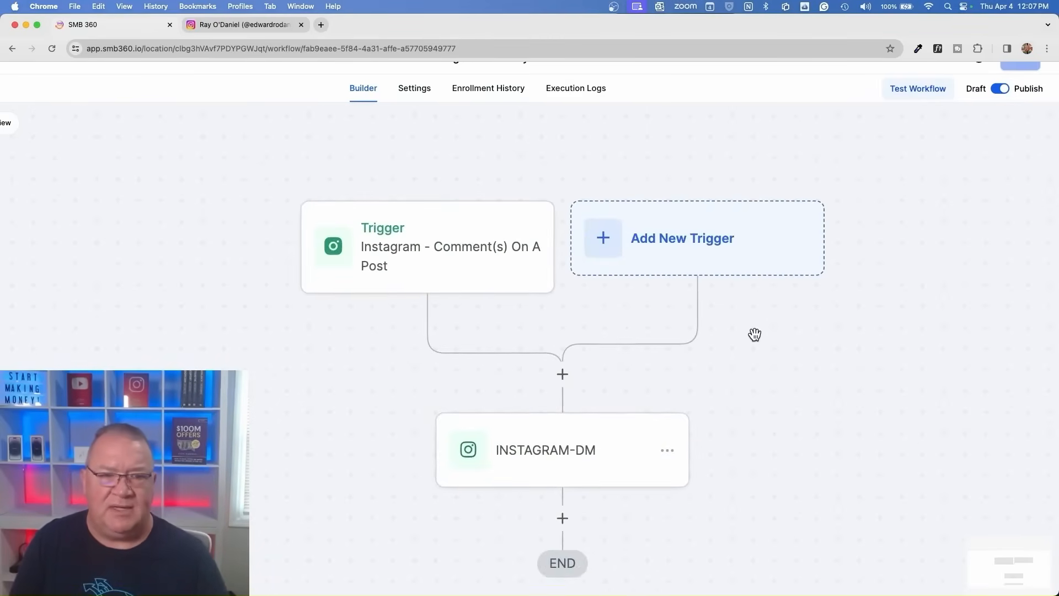
scroll(754, 334, right, 1)
scroll(755, 334, down, 1)
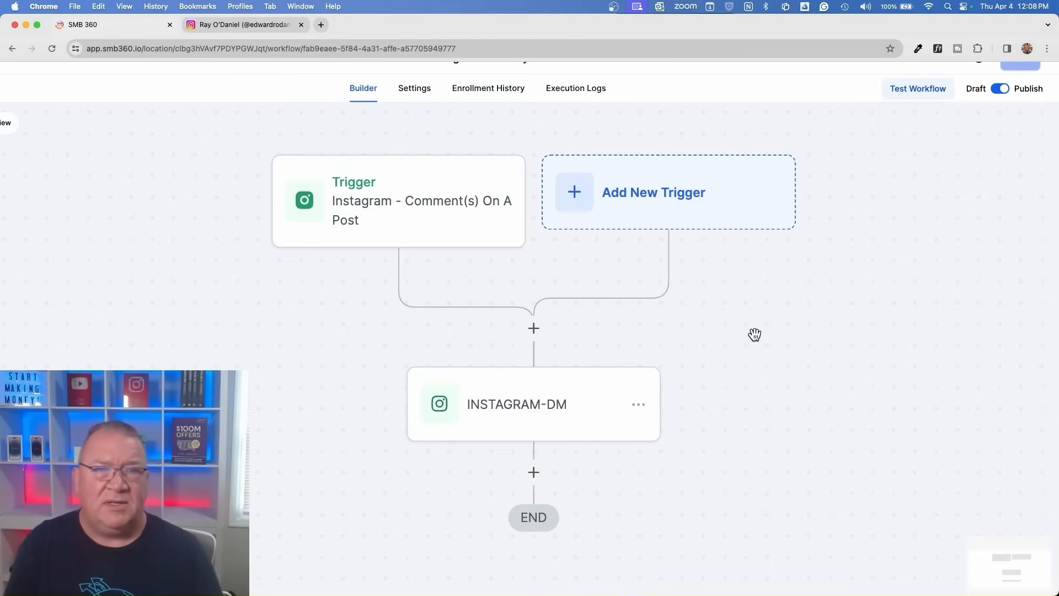
scroll(755, 335, down, 3)
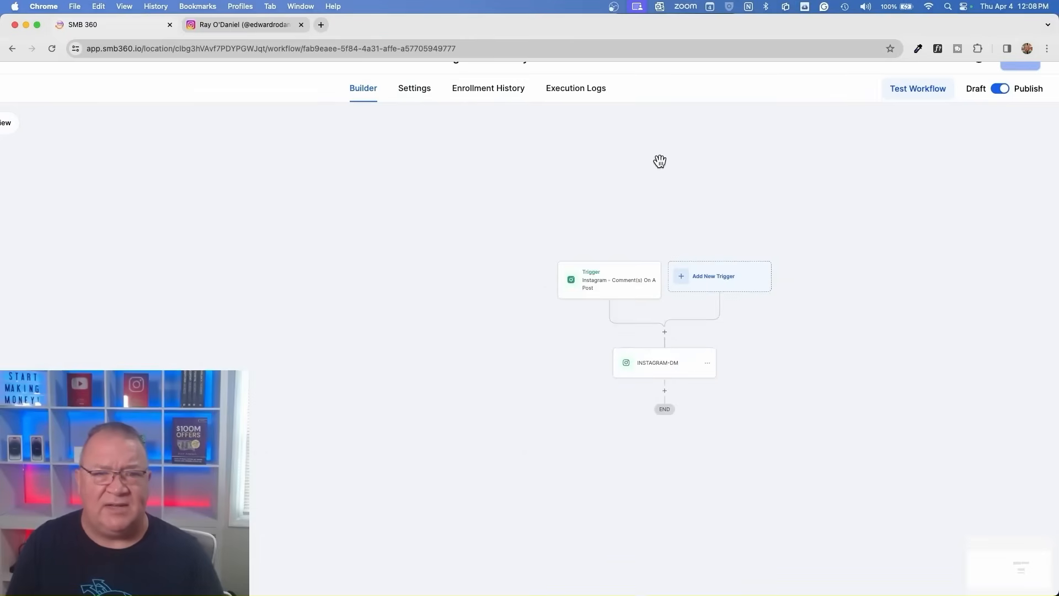
scroll(800, 222, down, 5)
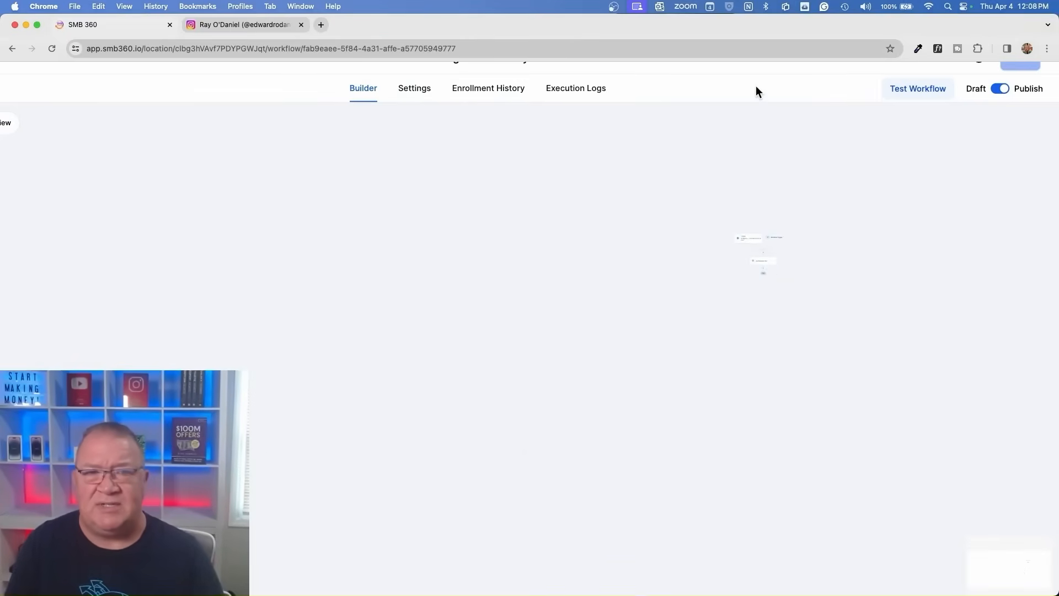
scroll(756, 87, down, 2)
Step: Leave the workflow, open the newest contact in the contacts list, and examine its contact fields and Instagram conversation
click(41, 77)
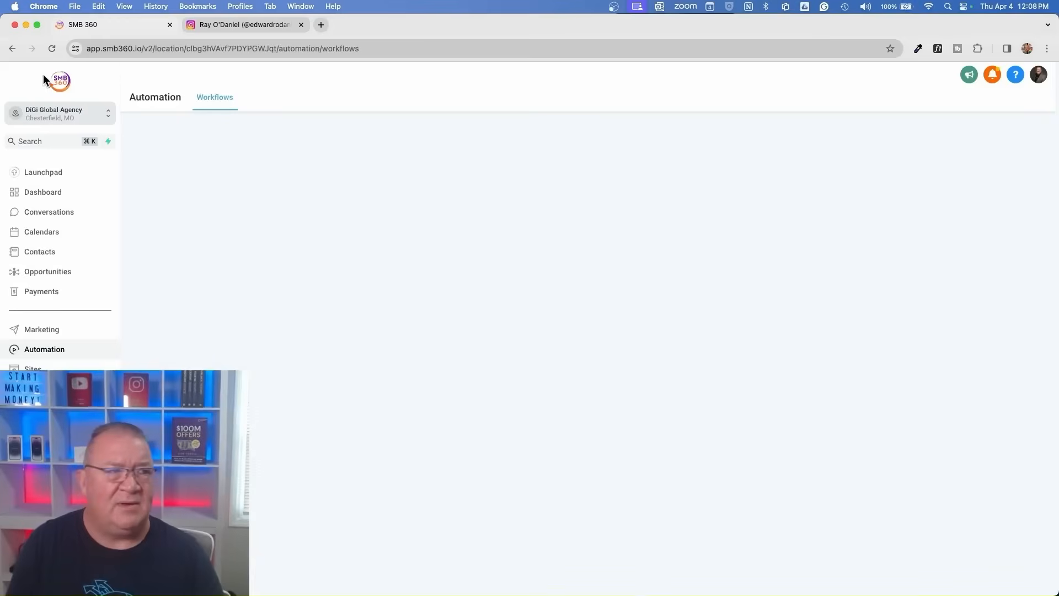
click(32, 257)
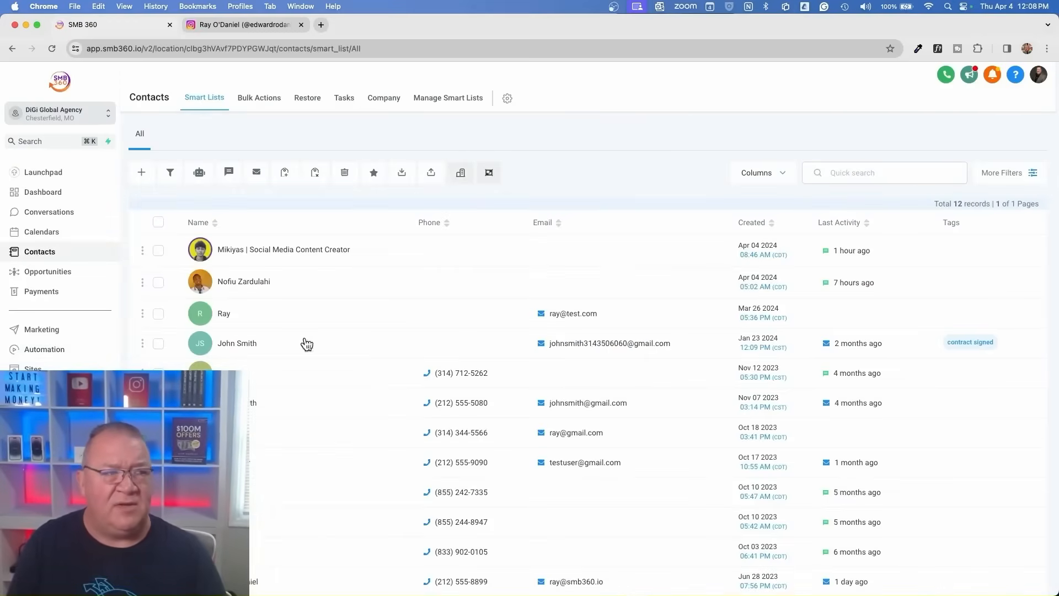
click(243, 251)
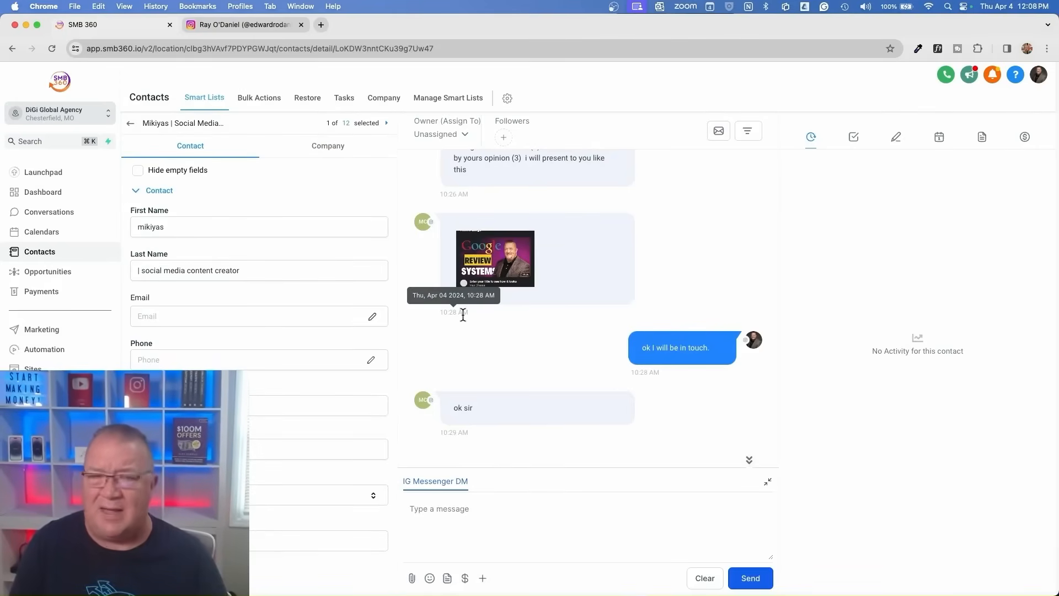
scroll(266, 375, down, 3)
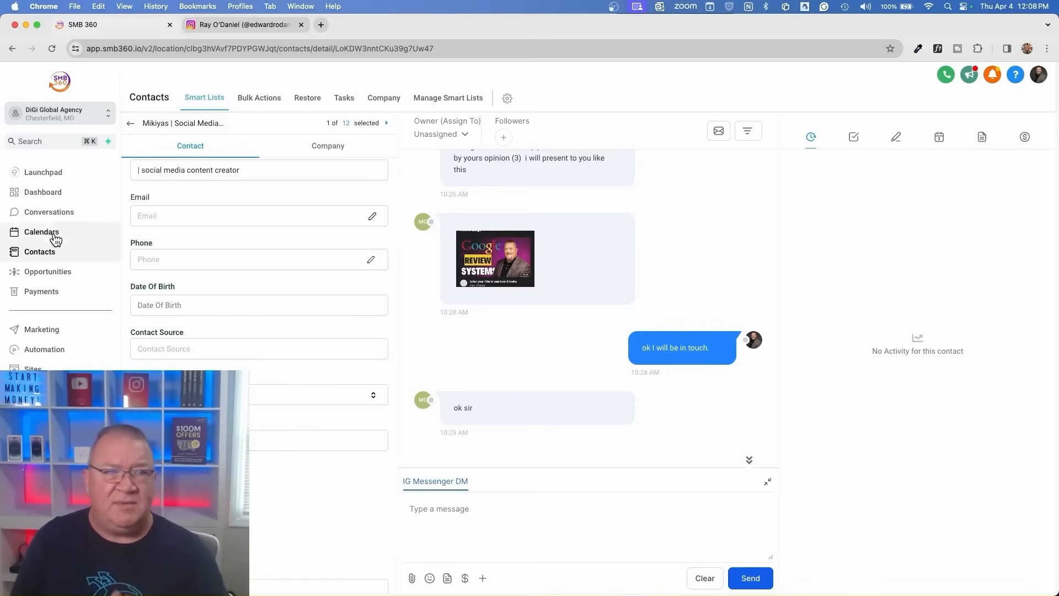
Step: Return to the automation workflows and reopen the Instagram SaaS Keyword workflow from the second page of the list
click(55, 350)
scroll(610, 441, down, 3)
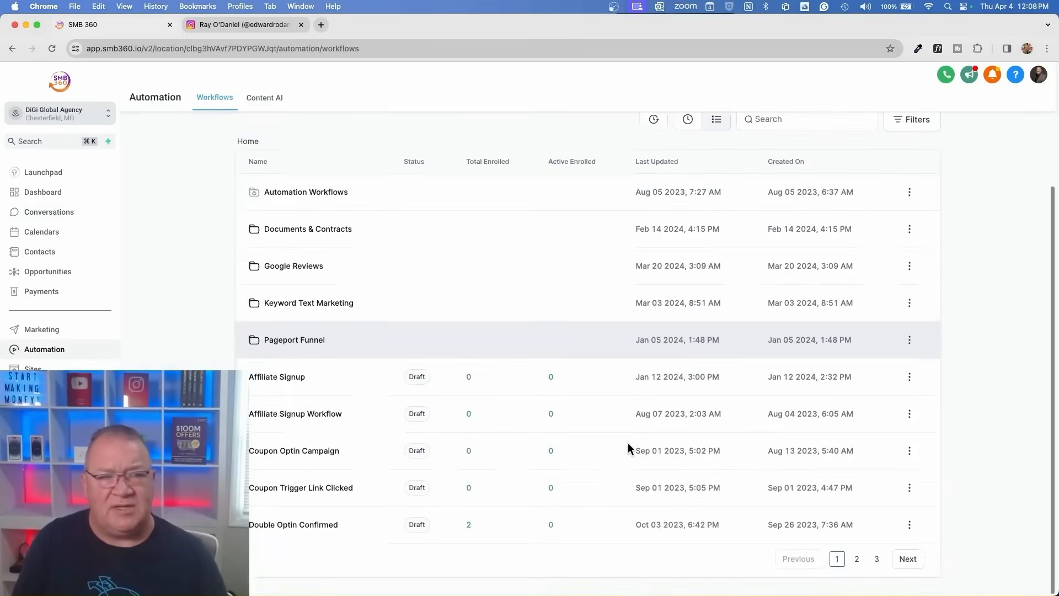
click(908, 559)
click(307, 270)
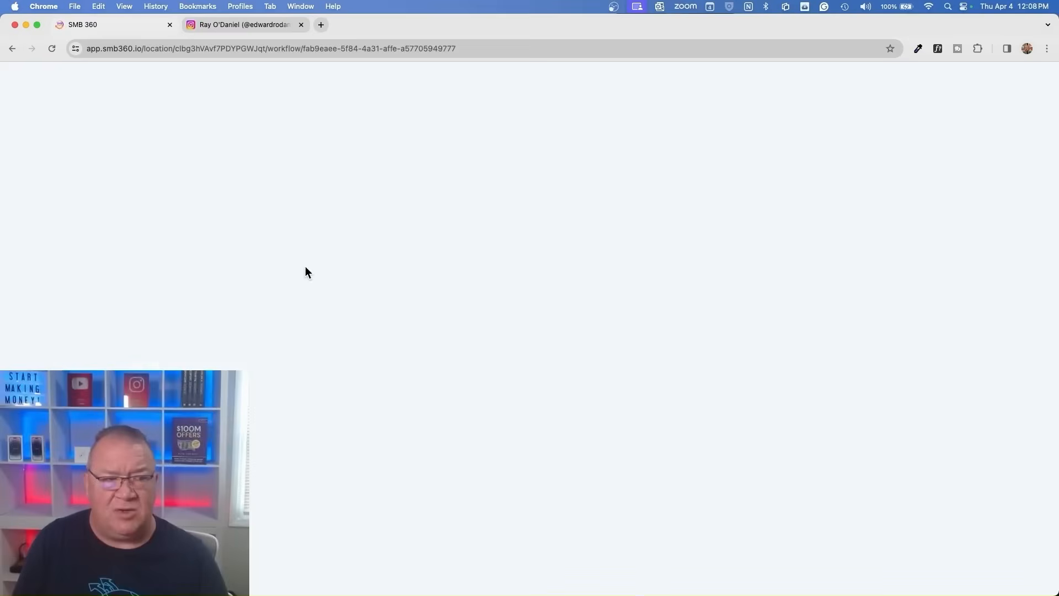